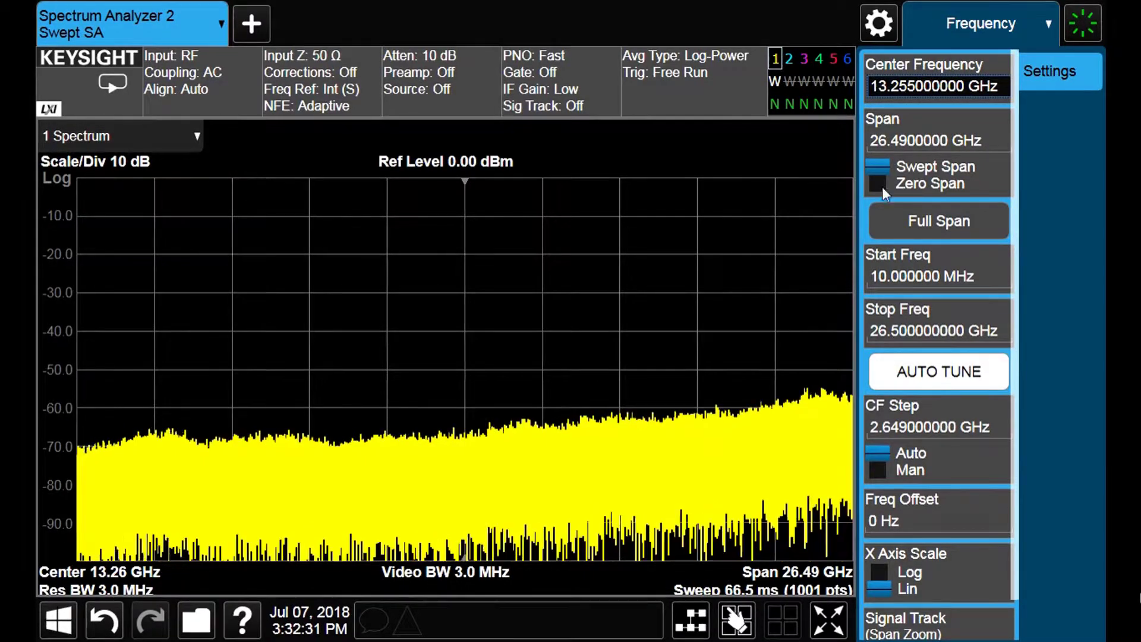
{"action": "left_click", "coordinate": [941, 30]}
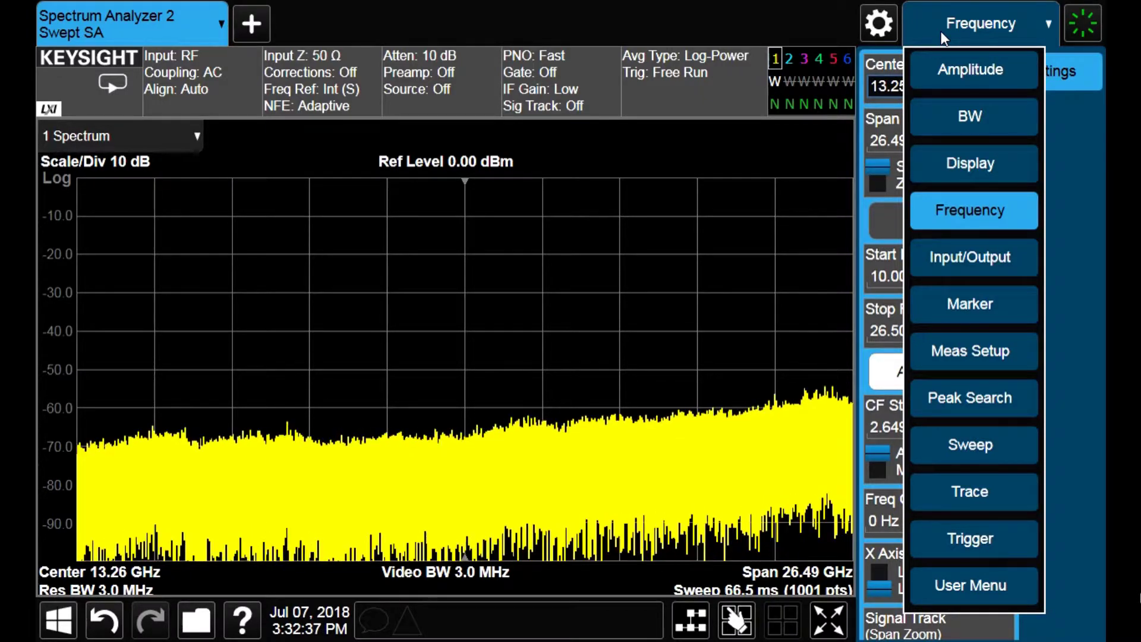
{"action": "left_click", "coordinate": [941, 32]}
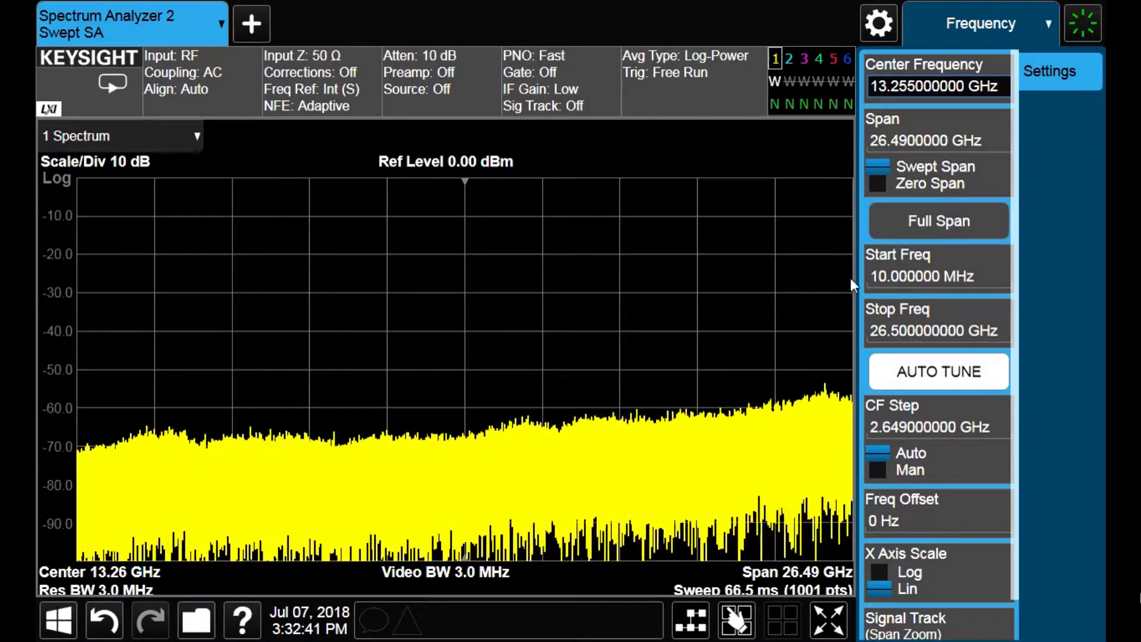
Step through the block diagram's Input/Output, Amptd and BW blocks to show 3.0 MHz auto RBW/VBW
{"action": "left_click", "coordinate": [700, 617]}
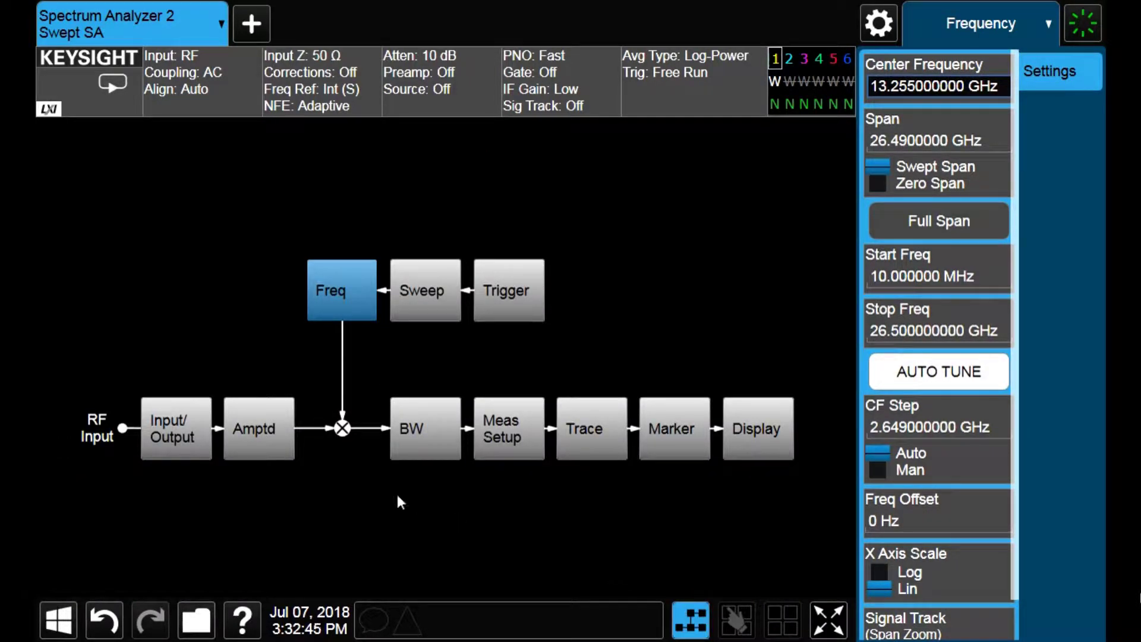
{"action": "left_click", "coordinate": [201, 437]}
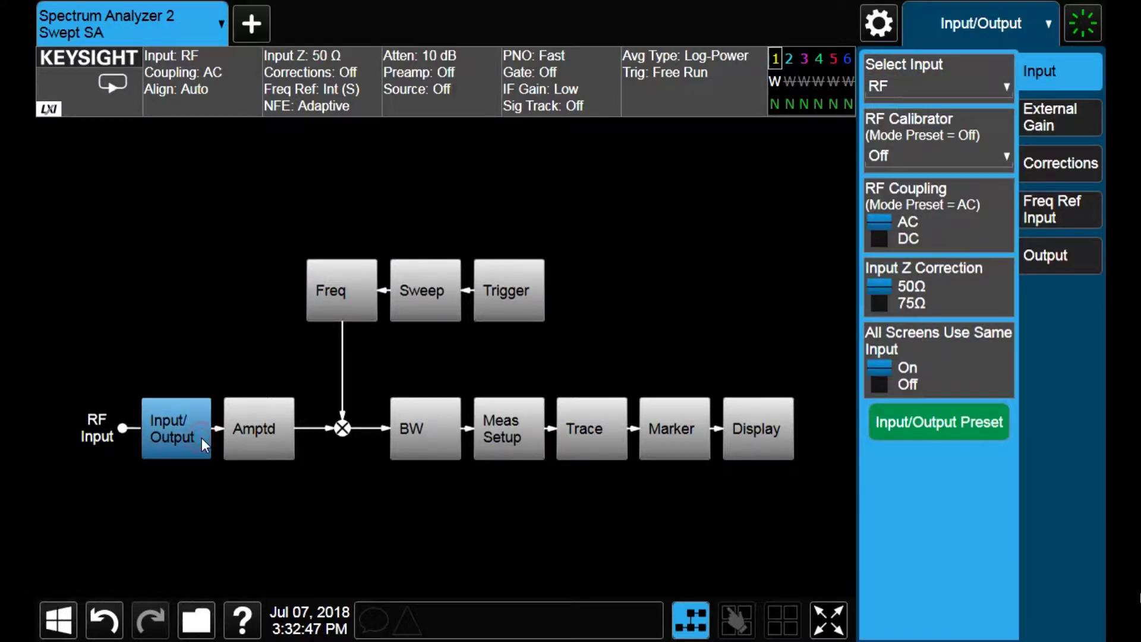
{"action": "left_click", "coordinate": [255, 446]}
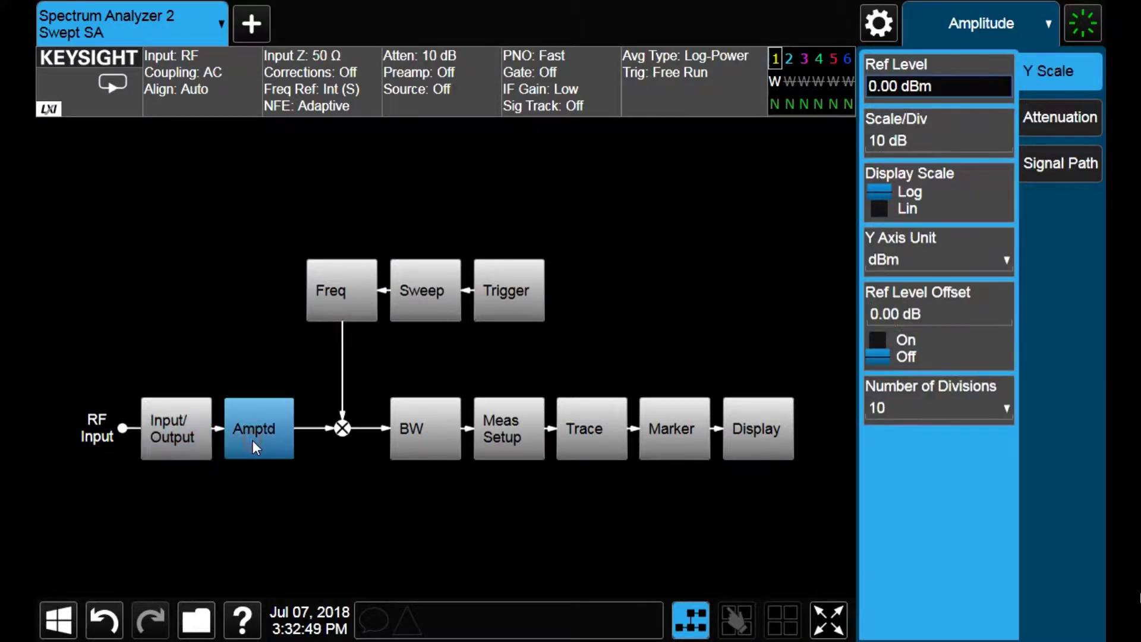
{"action": "left_click", "coordinate": [420, 445]}
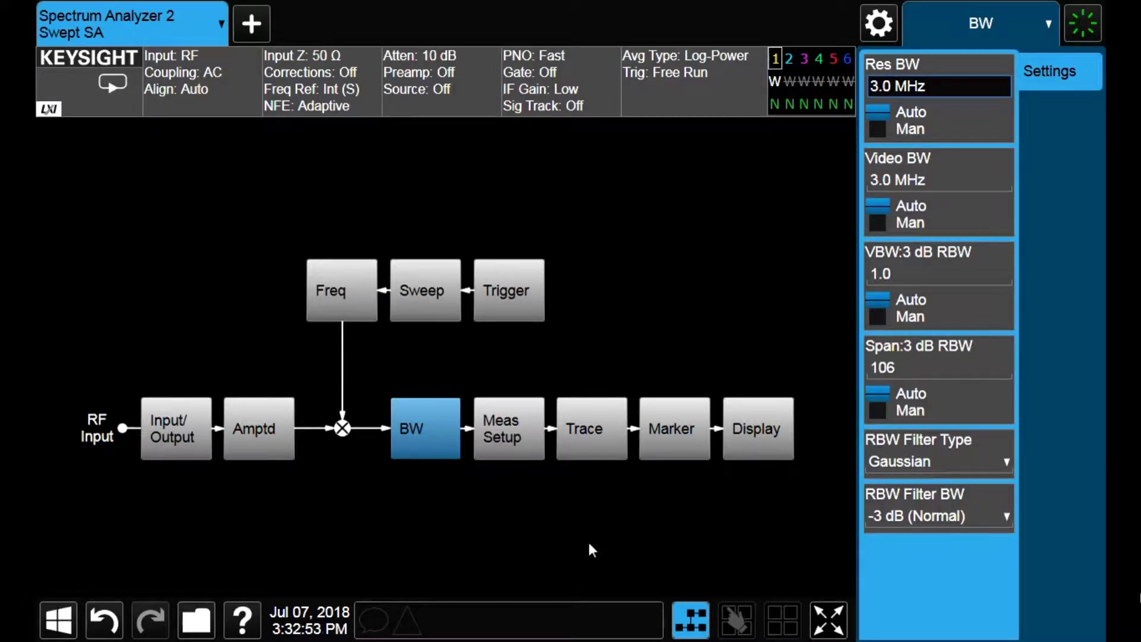
{"action": "left_click", "coordinate": [685, 610]}
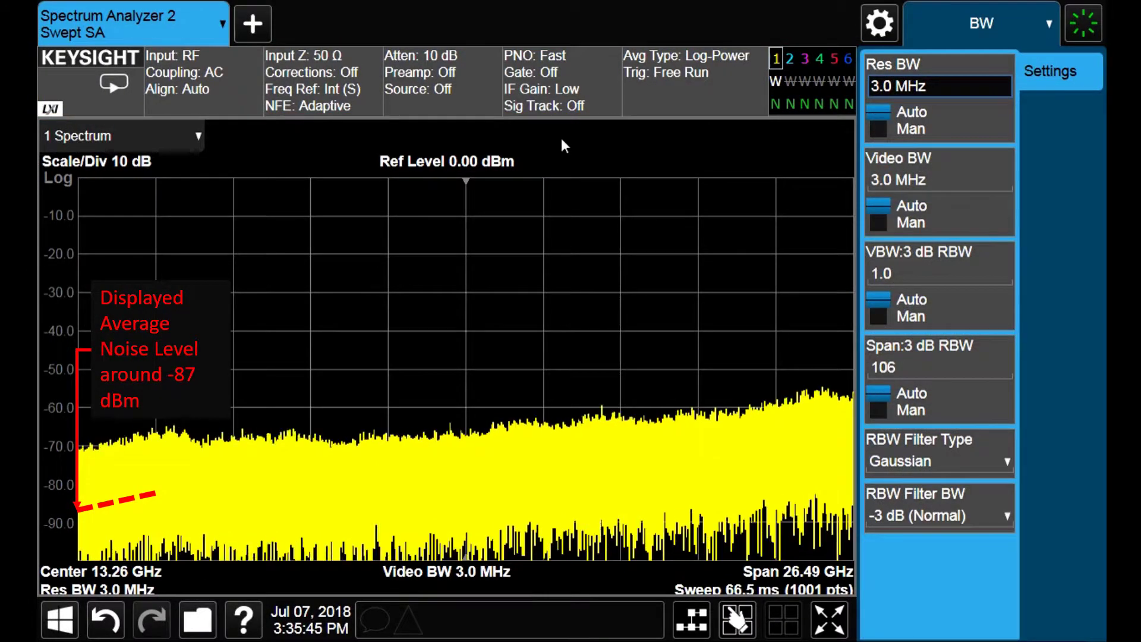
Enter 0 dB as the manual mechanical attenuation in the Atten settings
{"action": "left_click", "coordinate": [477, 90]}
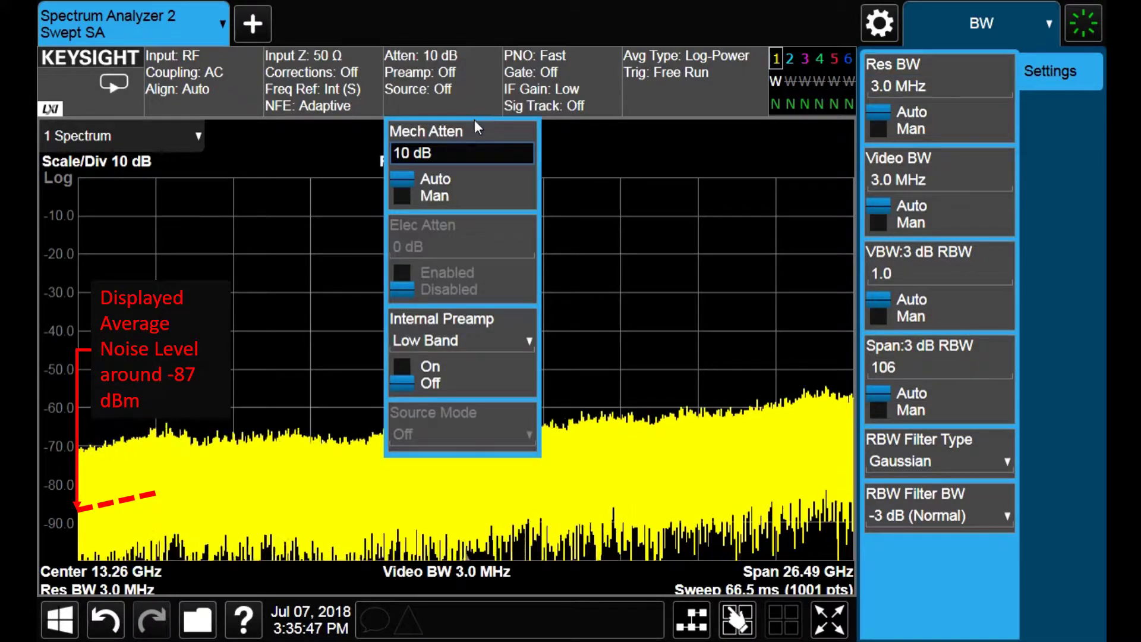
{"action": "left_click", "coordinate": [467, 155]}
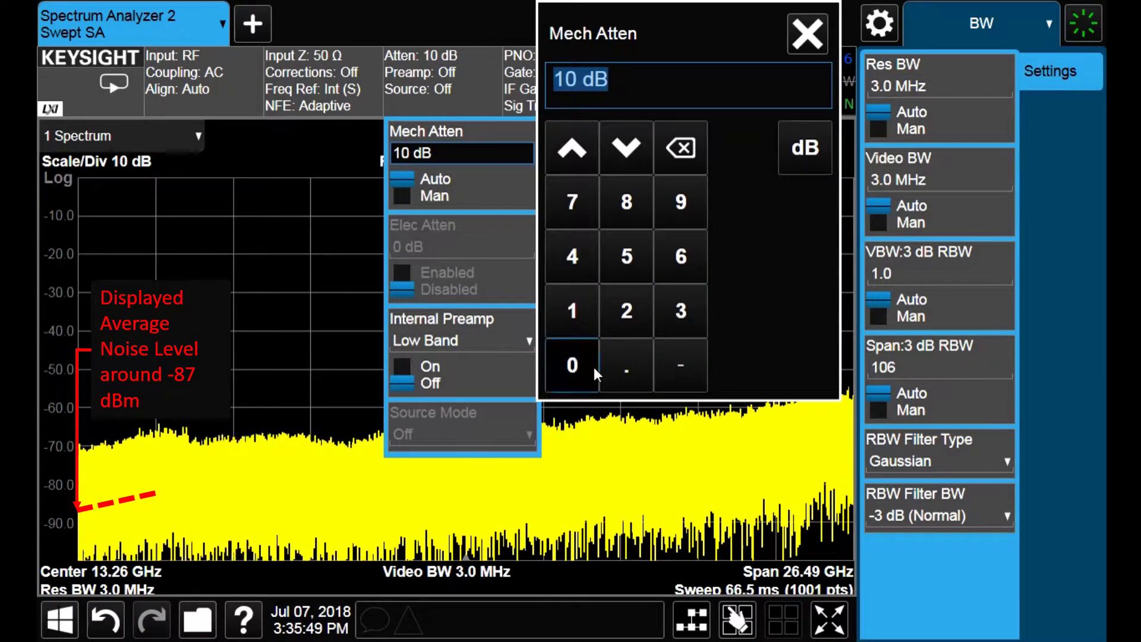
{"action": "left_click", "coordinate": [593, 366]}
{"action": "left_click", "coordinate": [801, 153]}
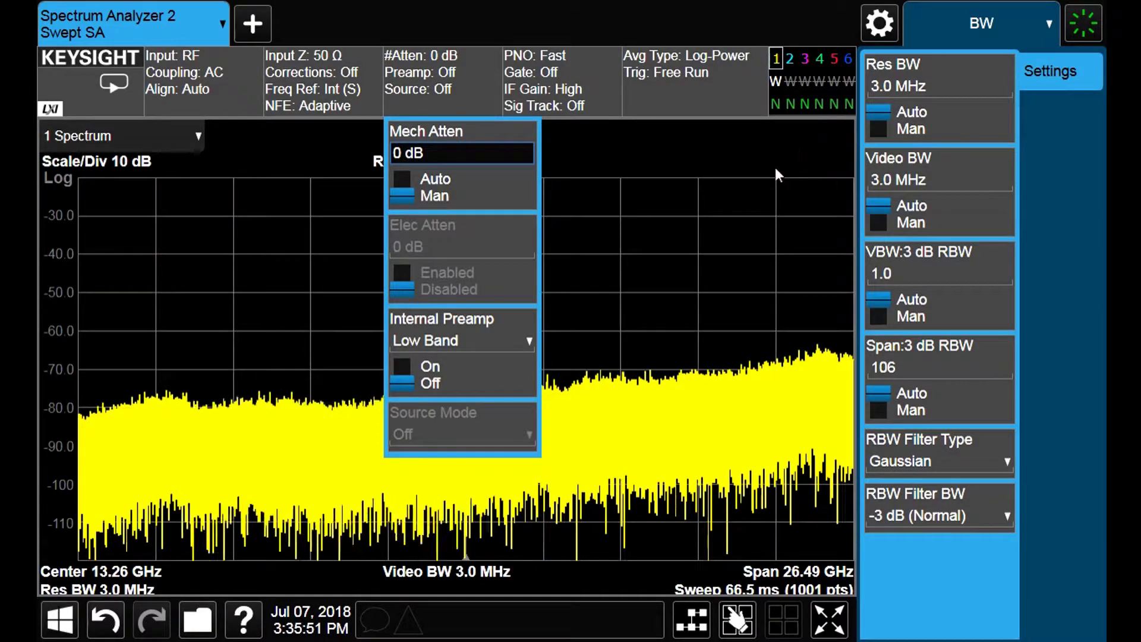
Keep the internal preamp band at Low Band and turn Preamp On
{"action": "left_click", "coordinate": [494, 341]}
{"action": "left_click", "coordinate": [490, 344]}
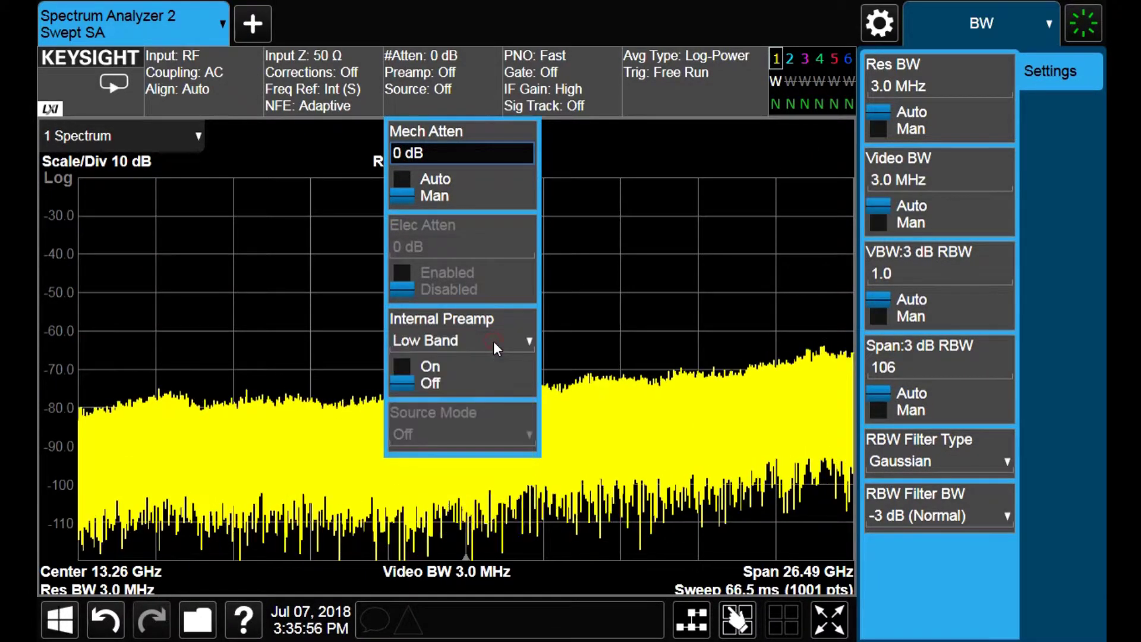
{"action": "left_click", "coordinate": [426, 375]}
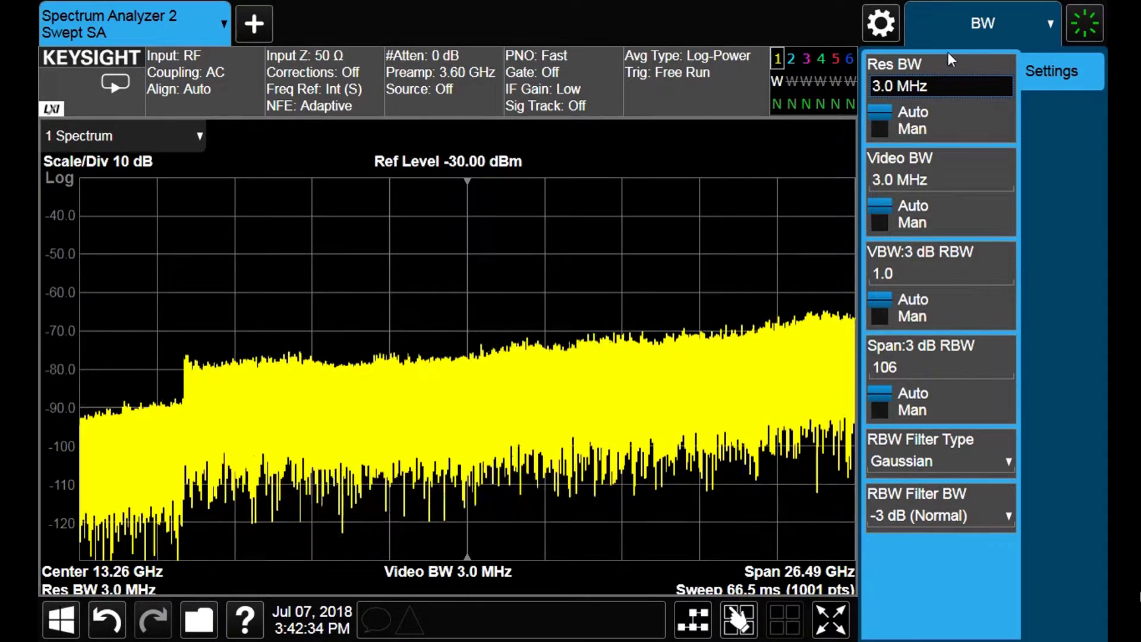
Set the center frequency to 2 GHz in the Frequency settings
{"action": "left_click", "coordinate": [949, 37]}
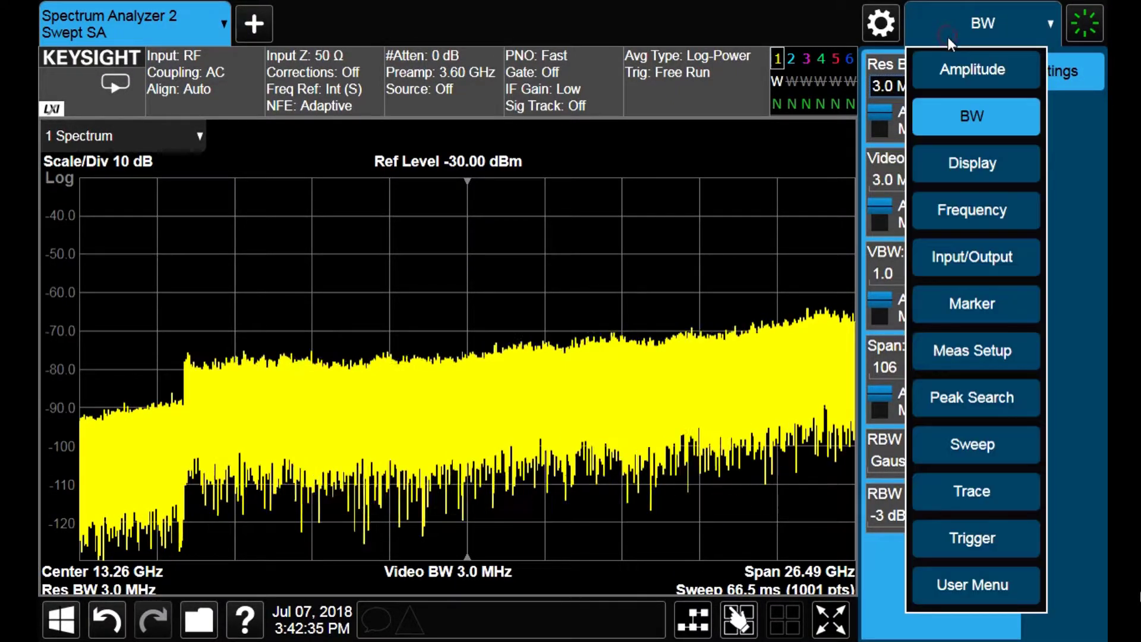
{"action": "left_click", "coordinate": [950, 207]}
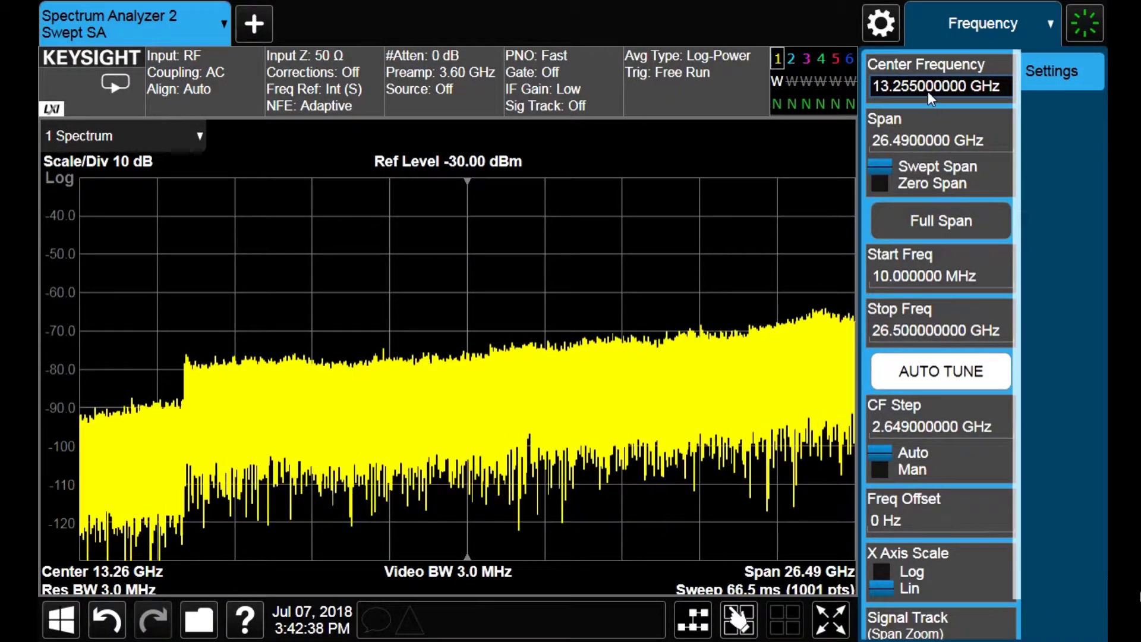
{"action": "left_click", "coordinate": [928, 89]}
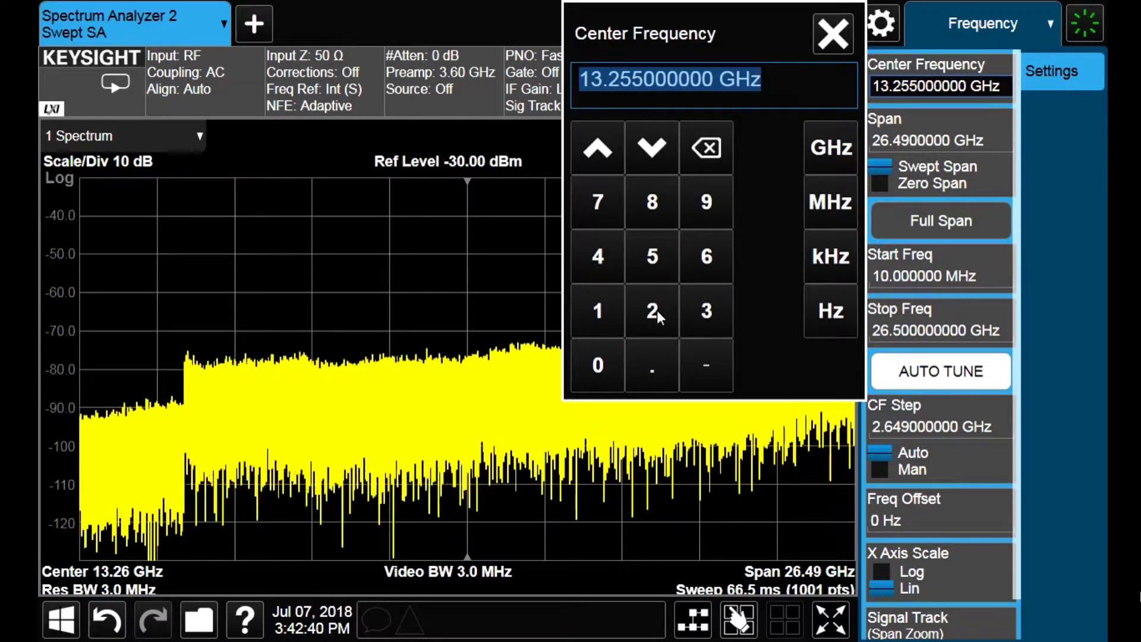
{"action": "left_click", "coordinate": [654, 311]}
{"action": "left_click", "coordinate": [833, 150]}
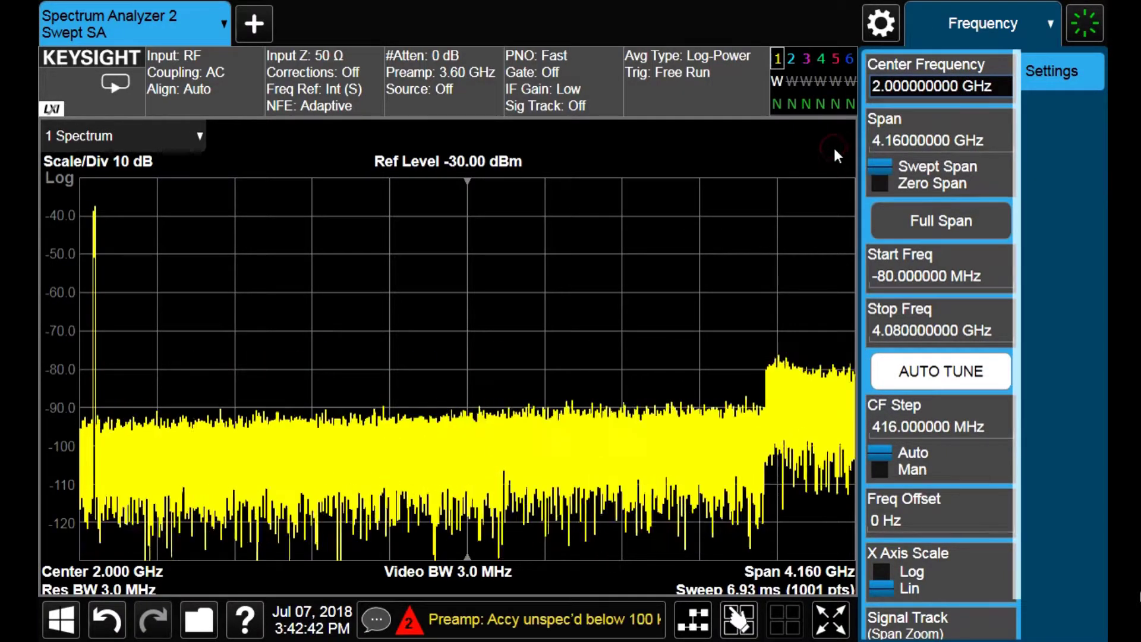
Set the span to 1 kHz
{"action": "left_click", "coordinate": [892, 138]}
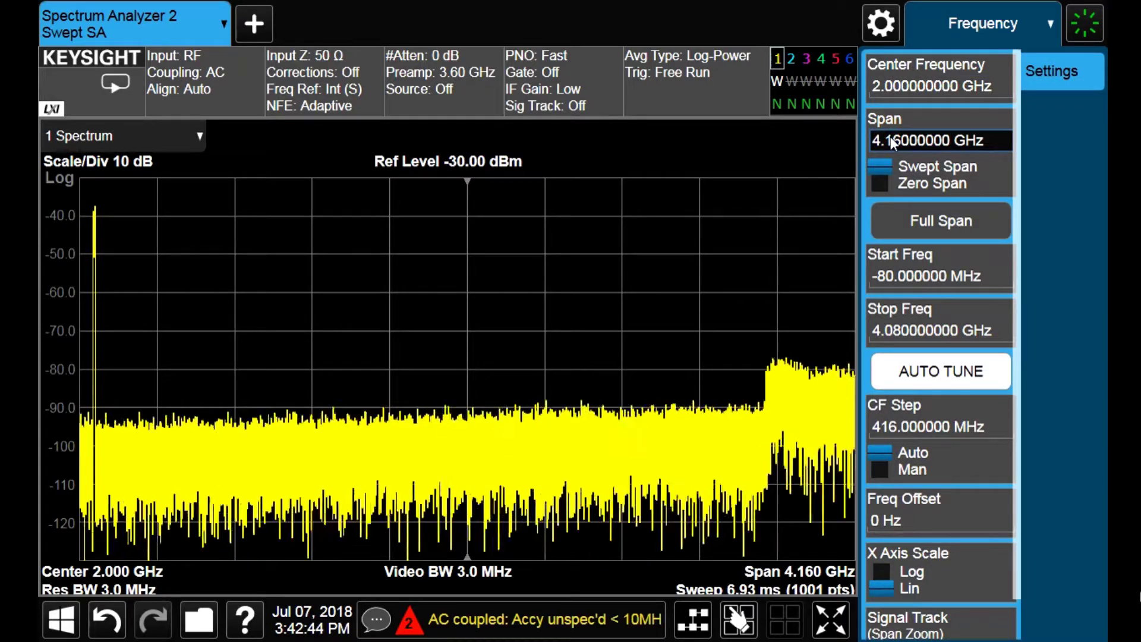
{"action": "left_click", "coordinate": [891, 138]}
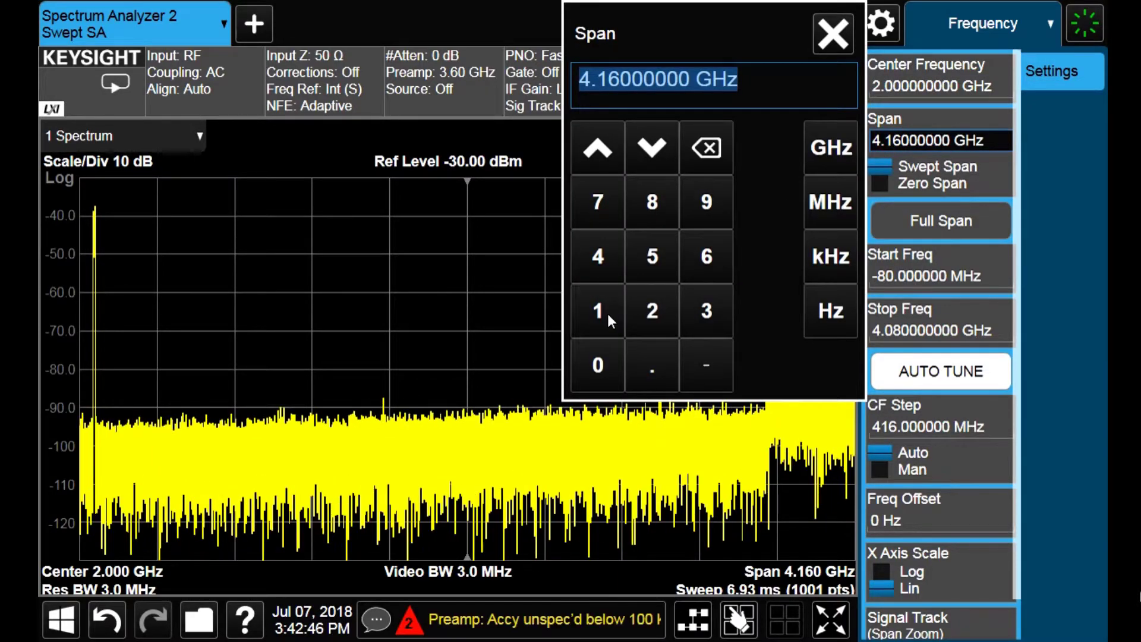
{"action": "left_click", "coordinate": [608, 312]}
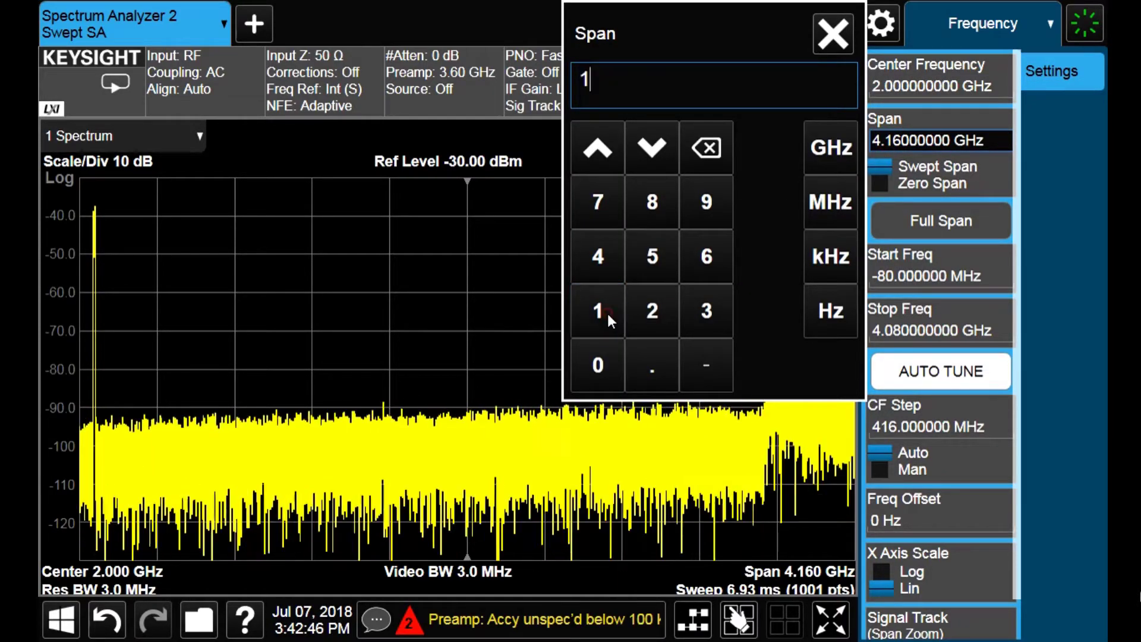
{"action": "left_click", "coordinate": [827, 256]}
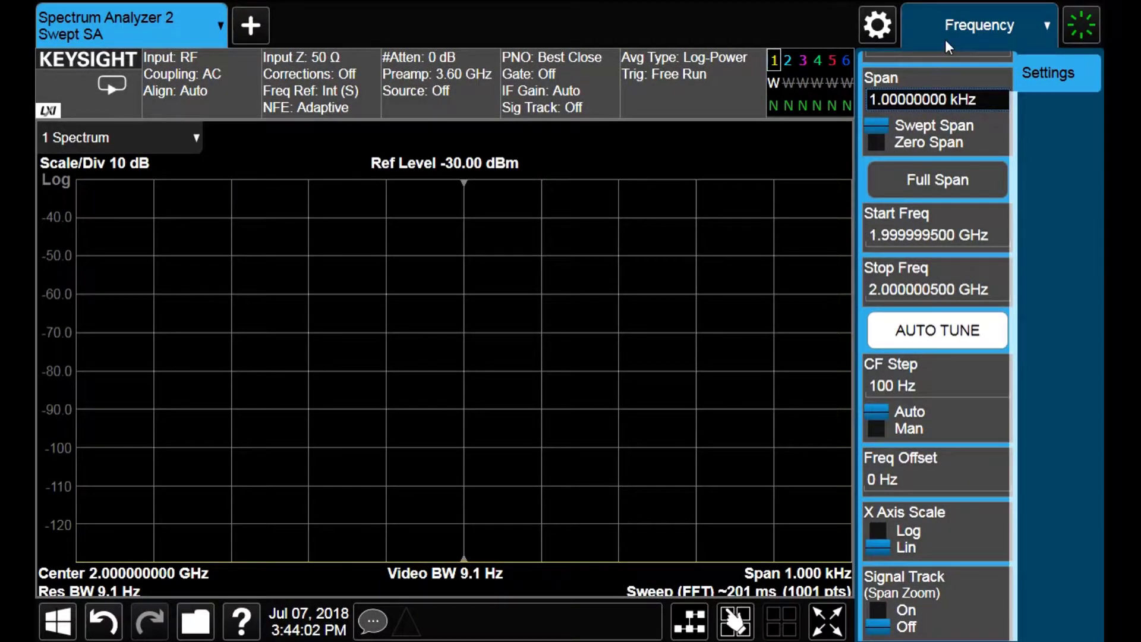
Enter -100 dBm as the reference level in the Amplitude settings
{"action": "left_click", "coordinate": [945, 39]}
{"action": "left_click", "coordinate": [952, 77]}
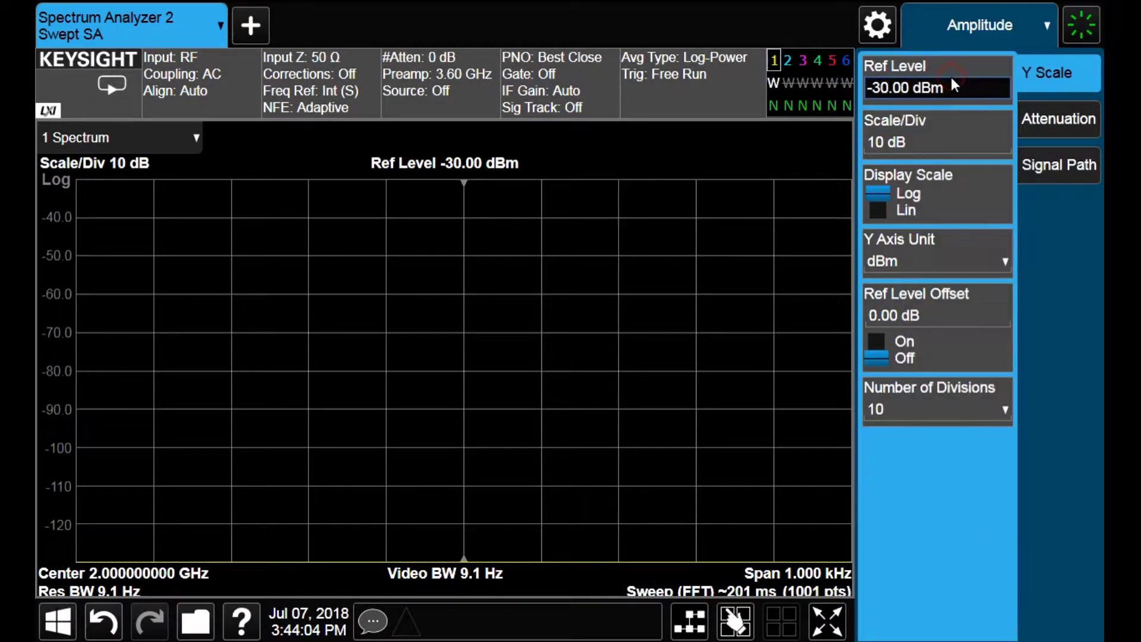
{"action": "left_click", "coordinate": [951, 84]}
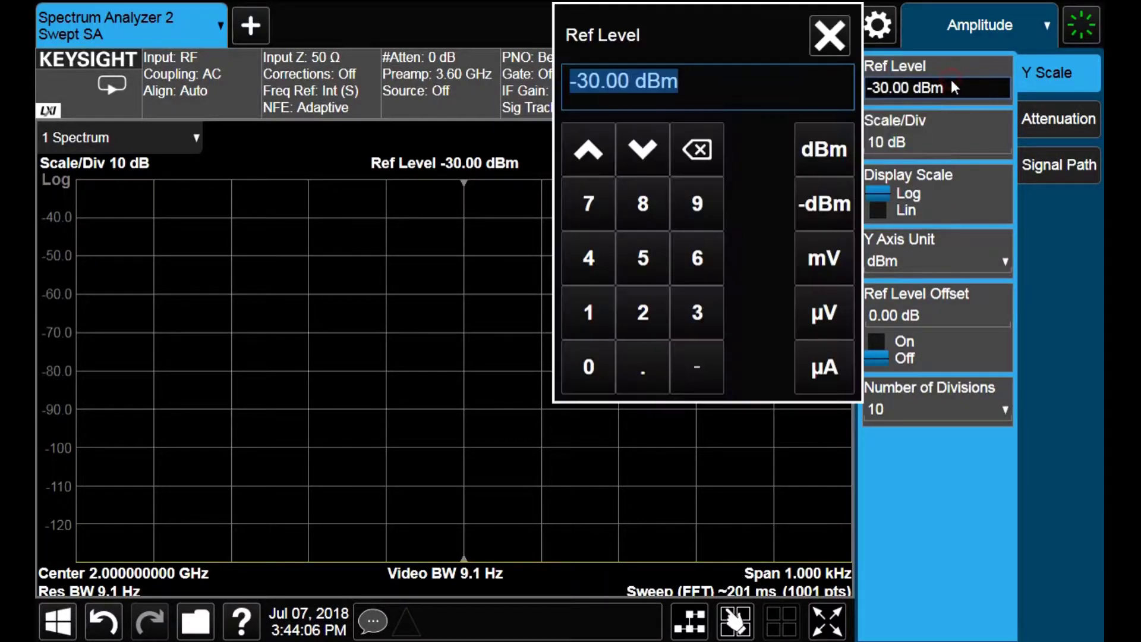
{"action": "left_click", "coordinate": [689, 363]}
{"action": "left_click", "coordinate": [598, 315]}
{"action": "left_click", "coordinate": [597, 361]}
{"action": "left_click", "coordinate": [594, 357]}
{"action": "left_click", "coordinate": [827, 158]}
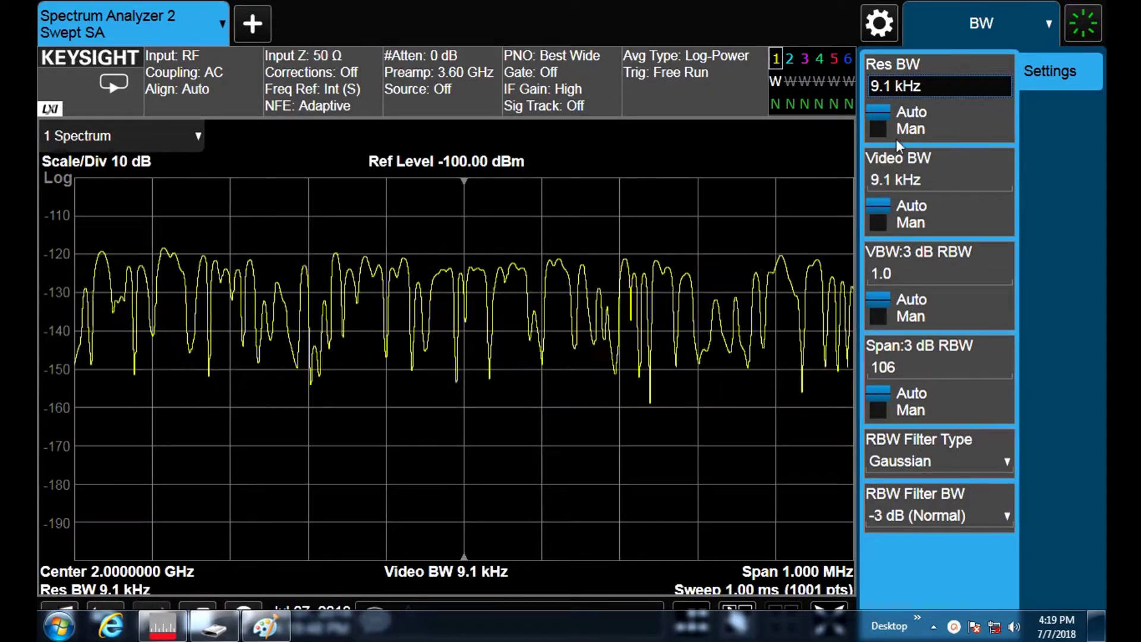
Enter a manual Res BW of 9.1 kHz via the keypad
{"action": "left_click", "coordinate": [918, 91]}
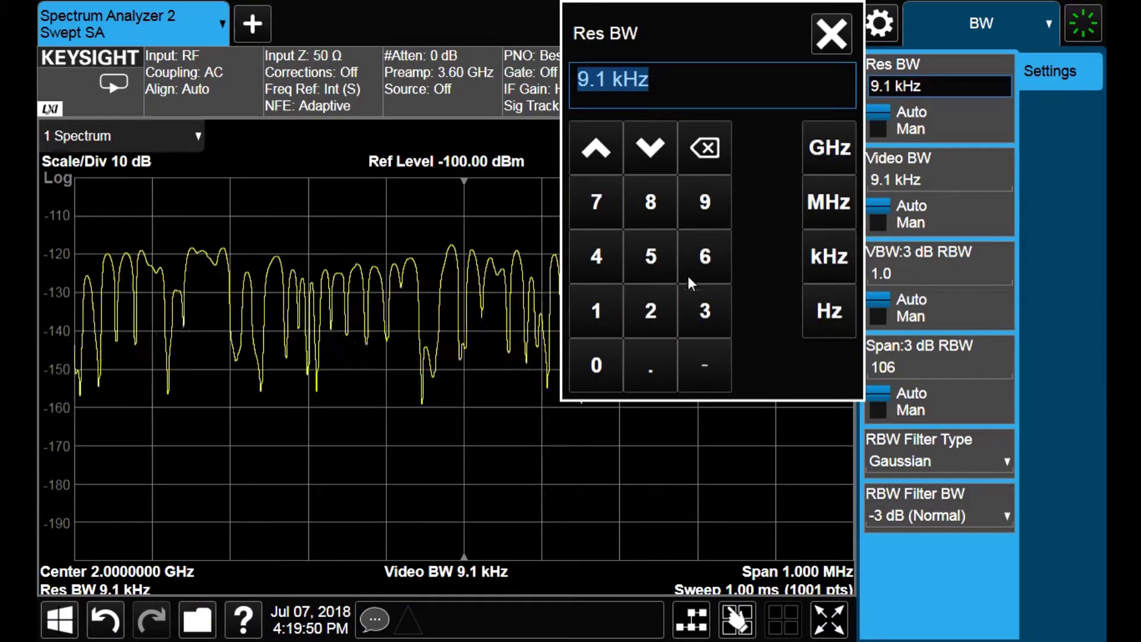
{"action": "left_click", "coordinate": [617, 314]}
{"action": "left_click", "coordinate": [607, 378]}
{"action": "left_click", "coordinate": [607, 378]}
{"action": "left_click", "coordinate": [817, 309]}
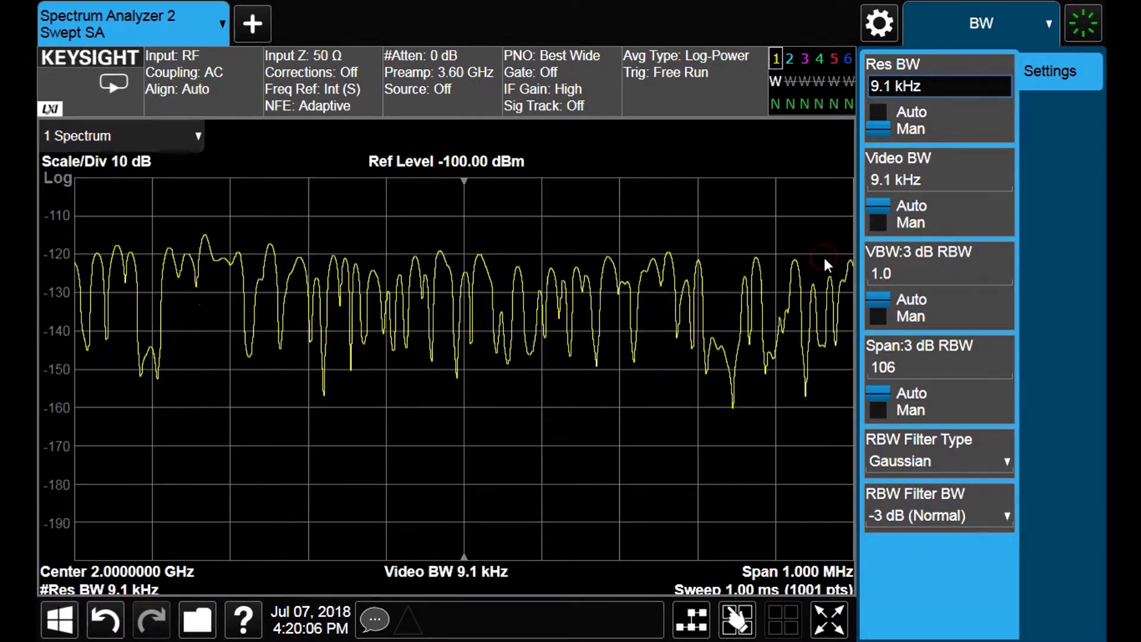
Set the video bandwidth to 100 Hz
{"action": "left_click", "coordinate": [901, 184]}
{"action": "left_click", "coordinate": [901, 185]}
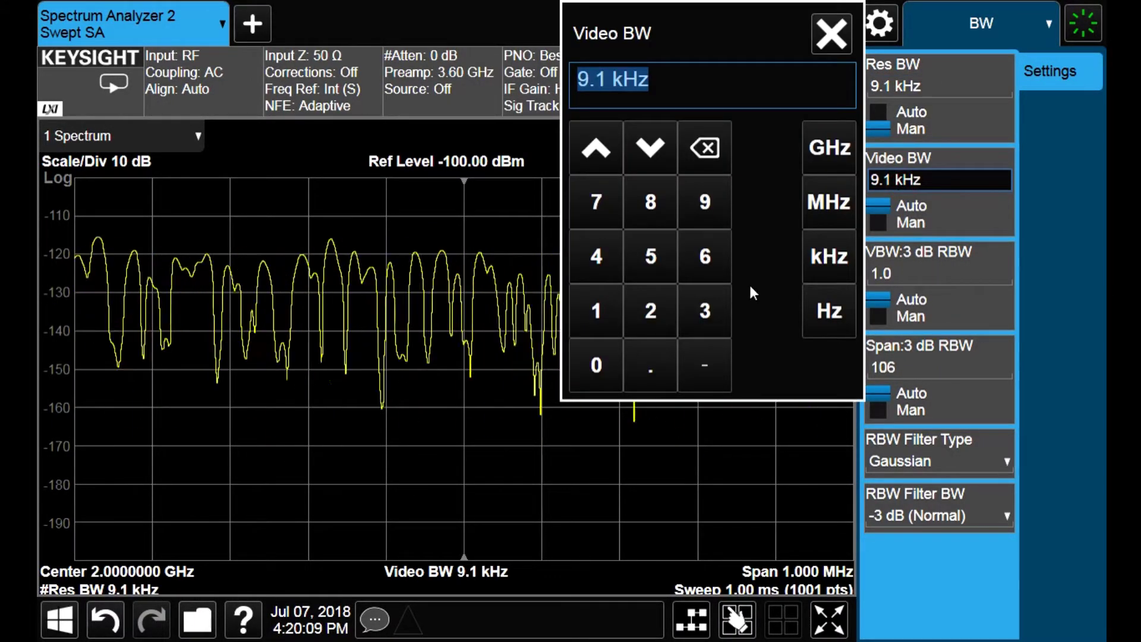
{"action": "left_click", "coordinate": [589, 312]}
{"action": "left_click", "coordinate": [592, 365]}
{"action": "left_click", "coordinate": [591, 364]}
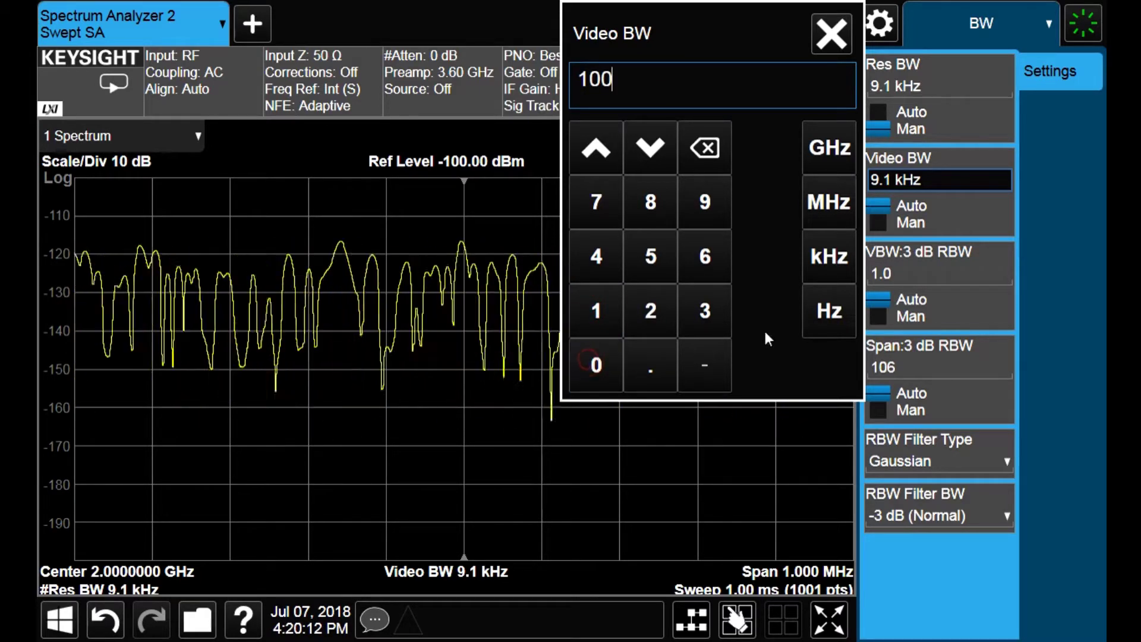
{"action": "left_click", "coordinate": [827, 311]}
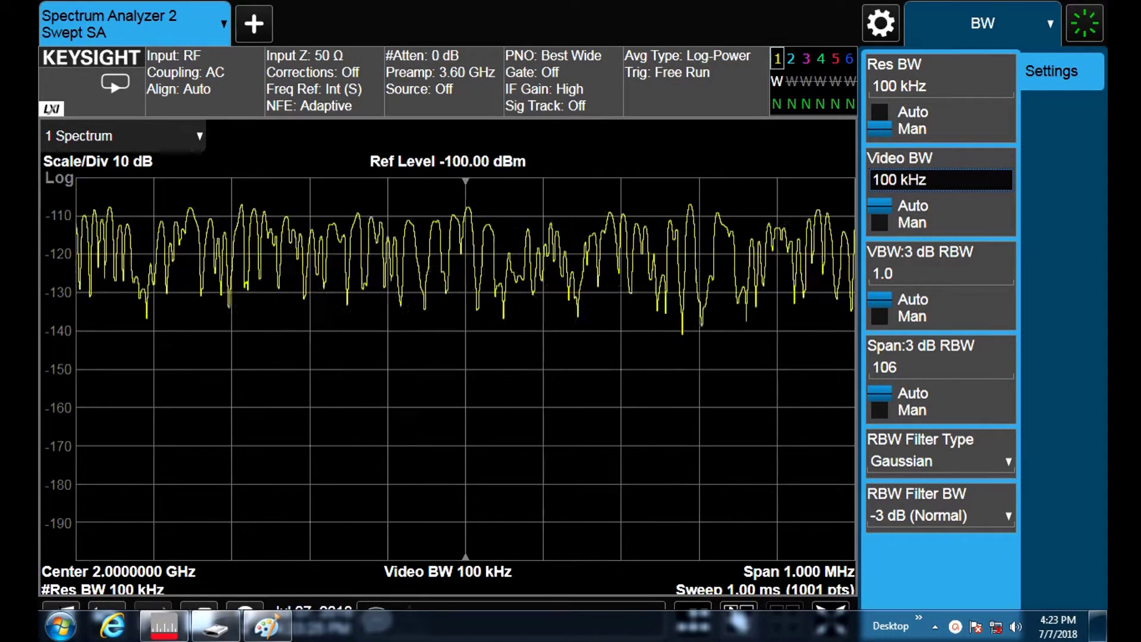
Lower the video bandwidth further to 1 Hz
{"action": "left_click", "coordinate": [902, 181]}
{"action": "left_click", "coordinate": [603, 318]}
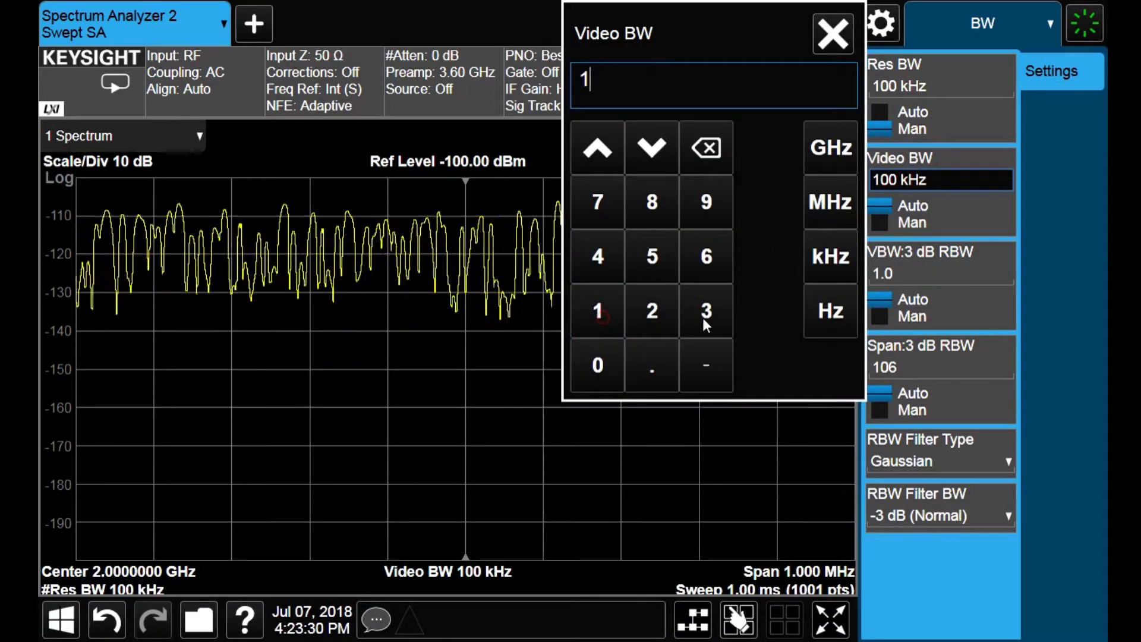
{"action": "left_click", "coordinate": [828, 311]}
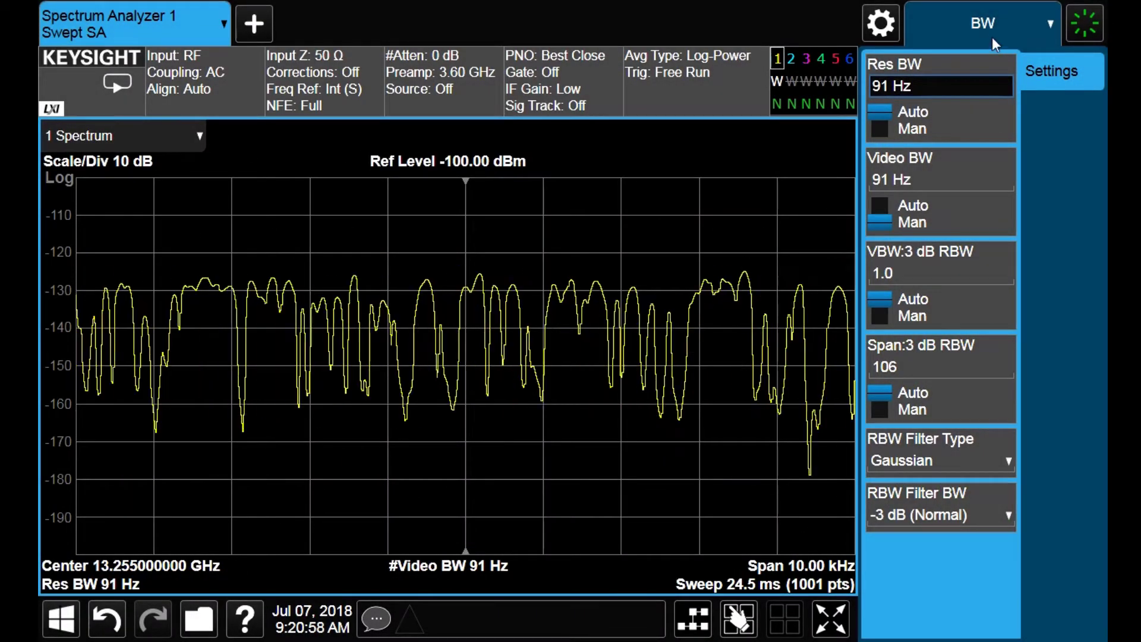
Show the Sweep Config tab of the Sweep settings, with sweep type Swept
{"action": "left_click", "coordinate": [991, 33]}
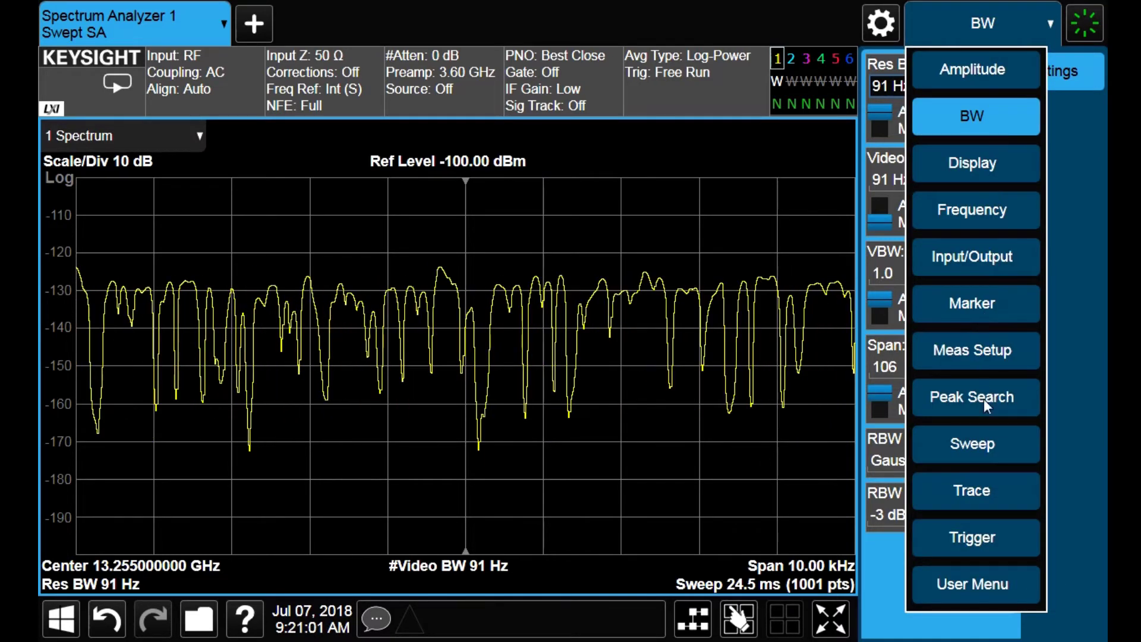
{"action": "left_click", "coordinate": [986, 440]}
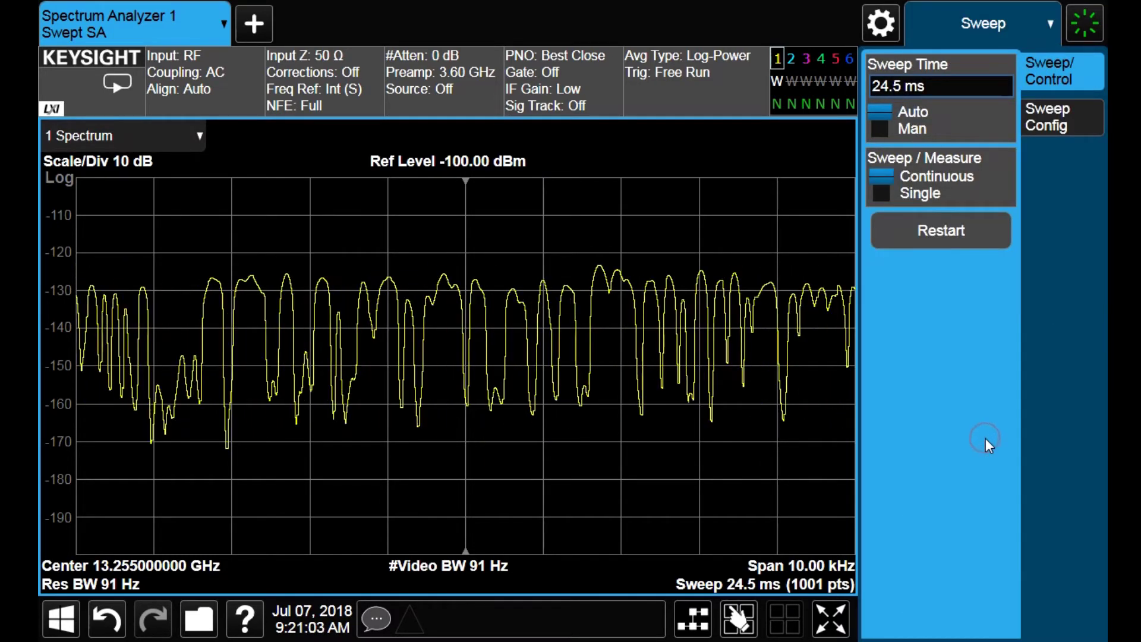
{"action": "left_click", "coordinate": [1068, 116]}
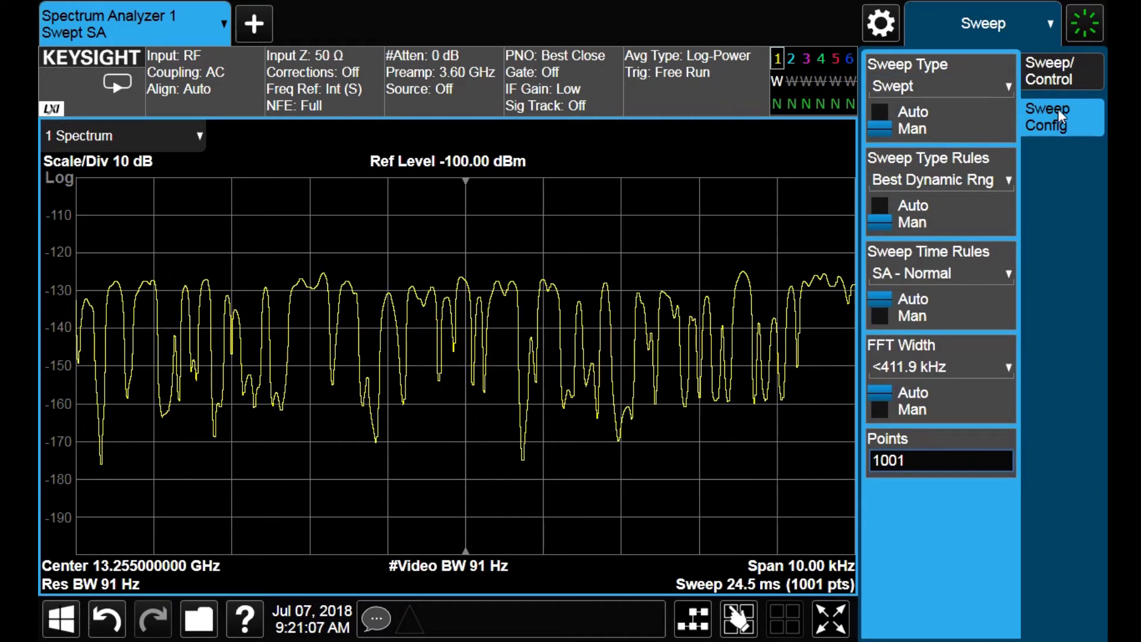
Choose FFT instead of Swept as the sweep type
{"action": "left_click", "coordinate": [1007, 86]}
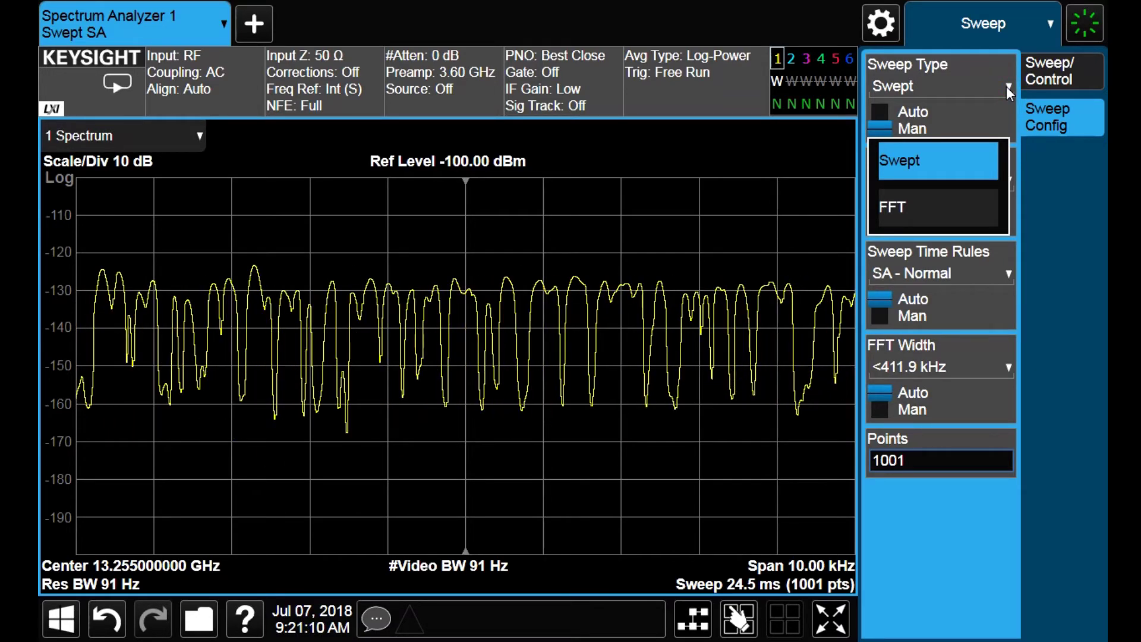
{"action": "left_click", "coordinate": [931, 208]}
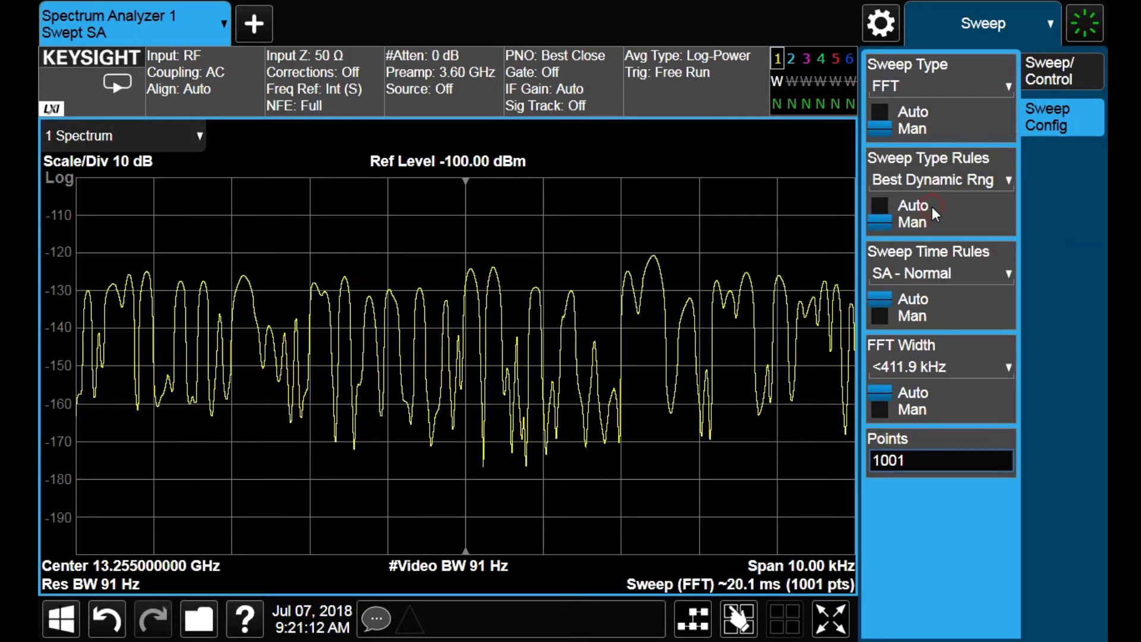